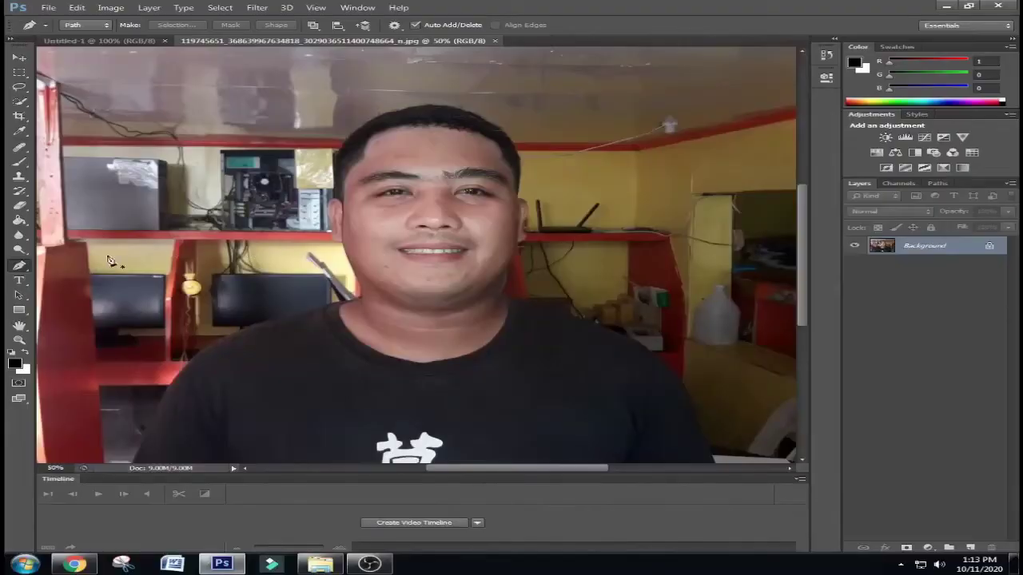
Step: Select the standard Pen Tool and place the first anchor at the shirt's bottom-left edge
right_click(25, 265)
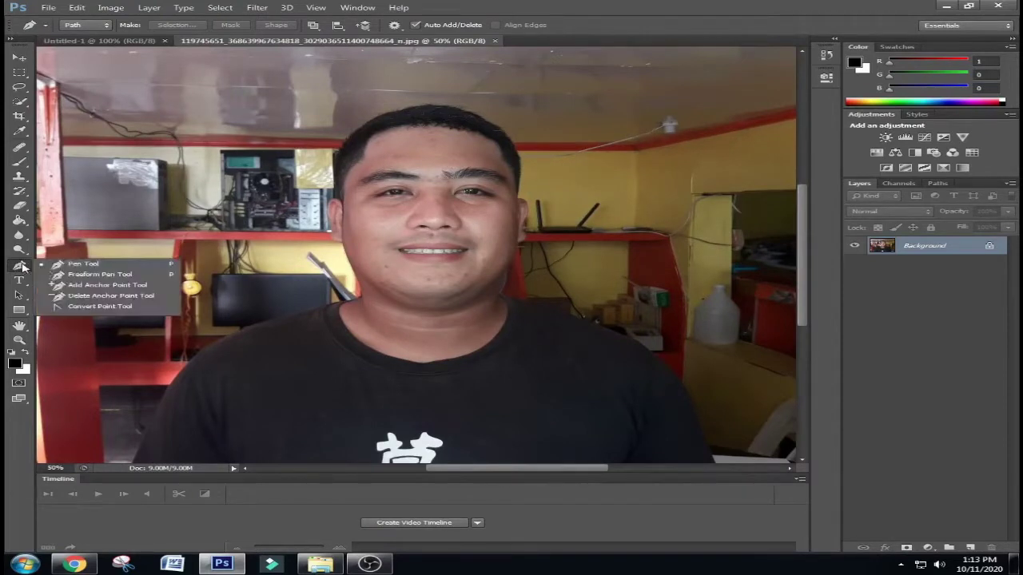
left_click(88, 270)
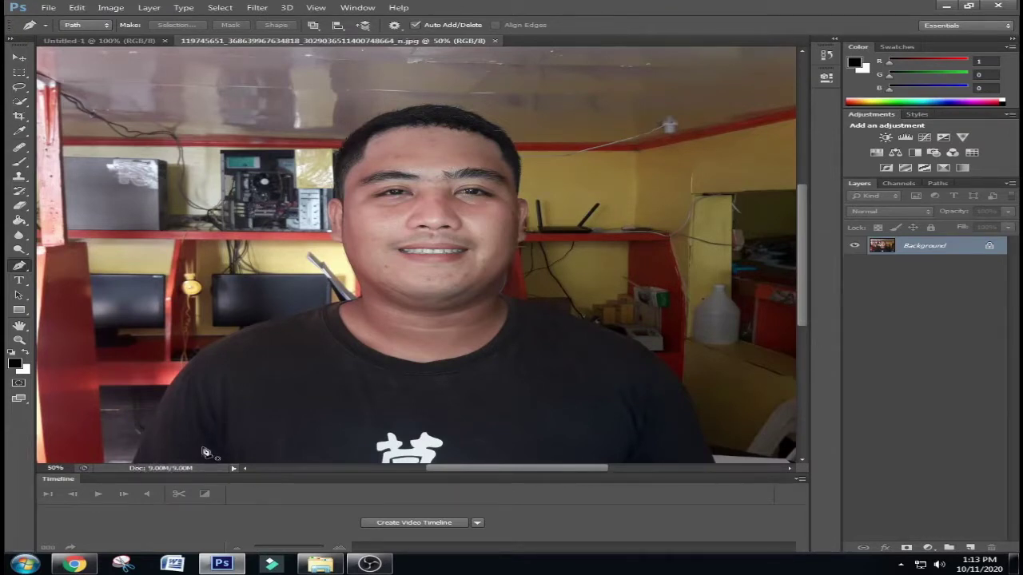
scroll(206, 452, "down", 1)
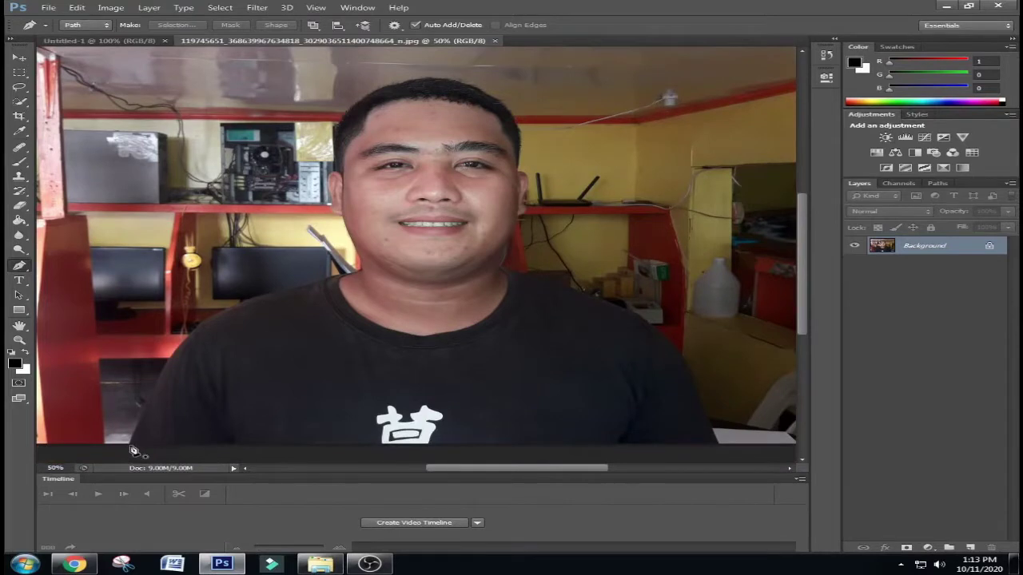
left_click(132, 445)
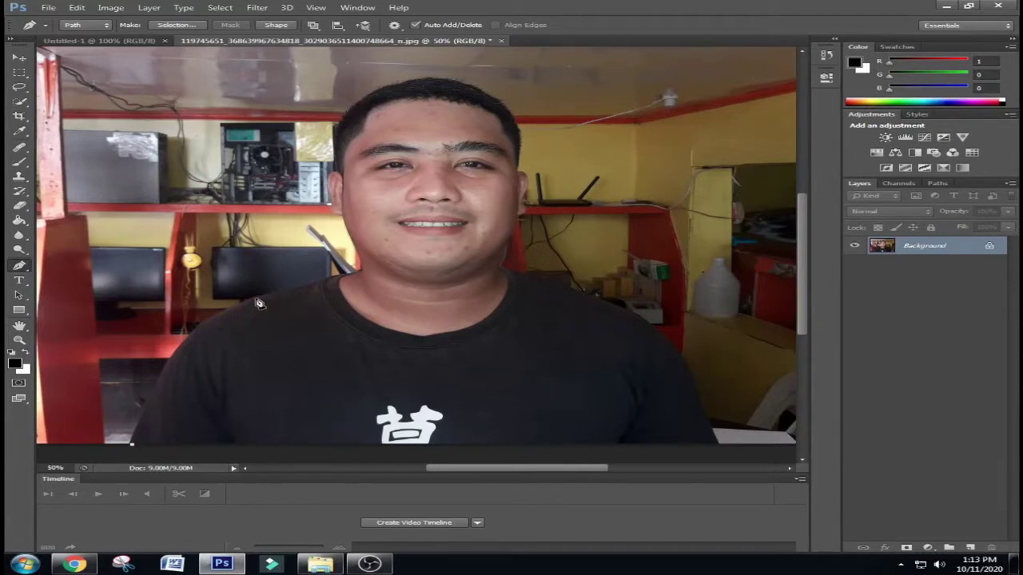
Step: Extend the path to the left shoulder, bend it along the shoulder, and curve to the neck
left_click(255, 299)
left_click(200, 367)
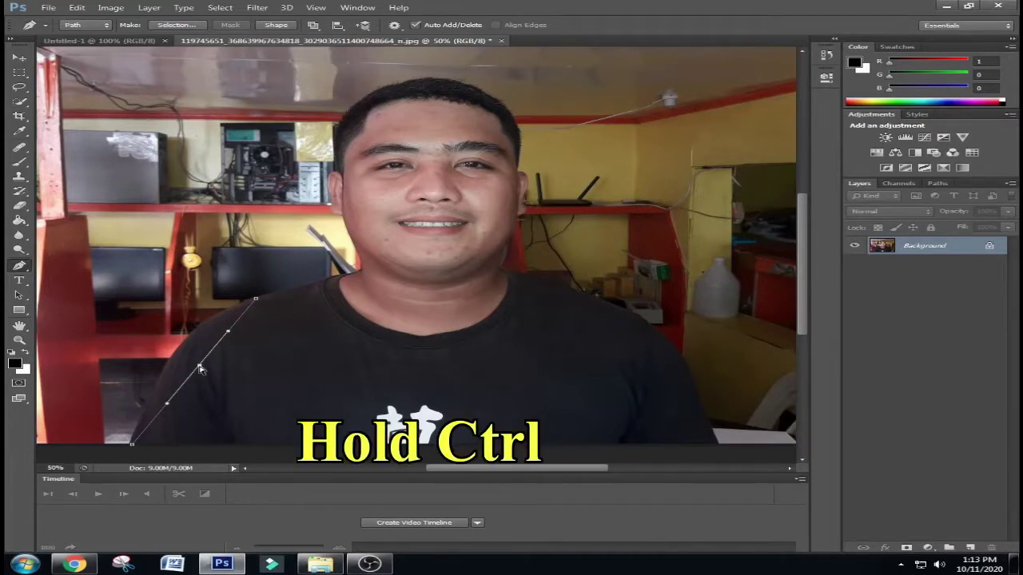
left_click_drag(200, 366, 182, 349)
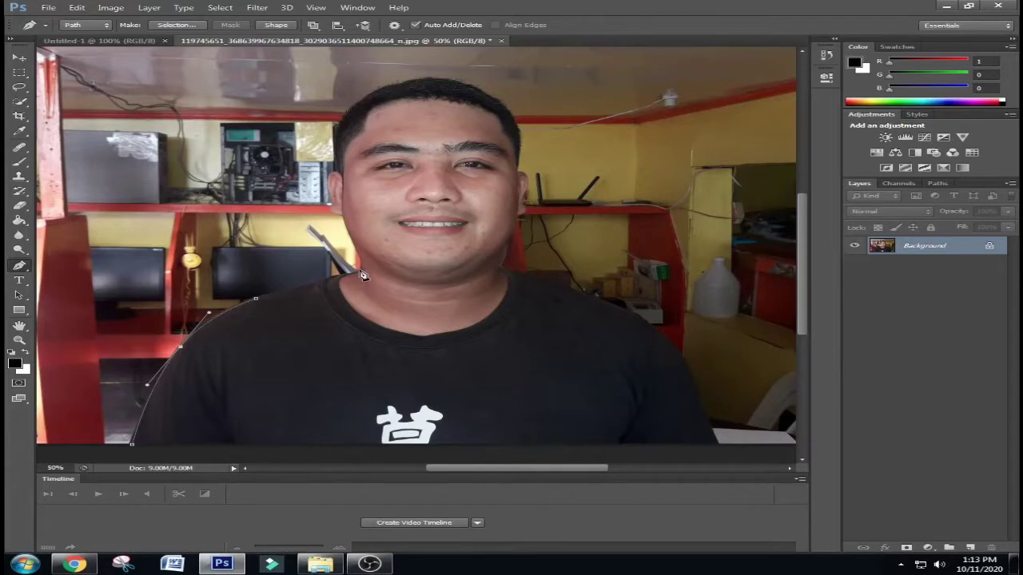
left_click_drag(361, 276, 369, 281)
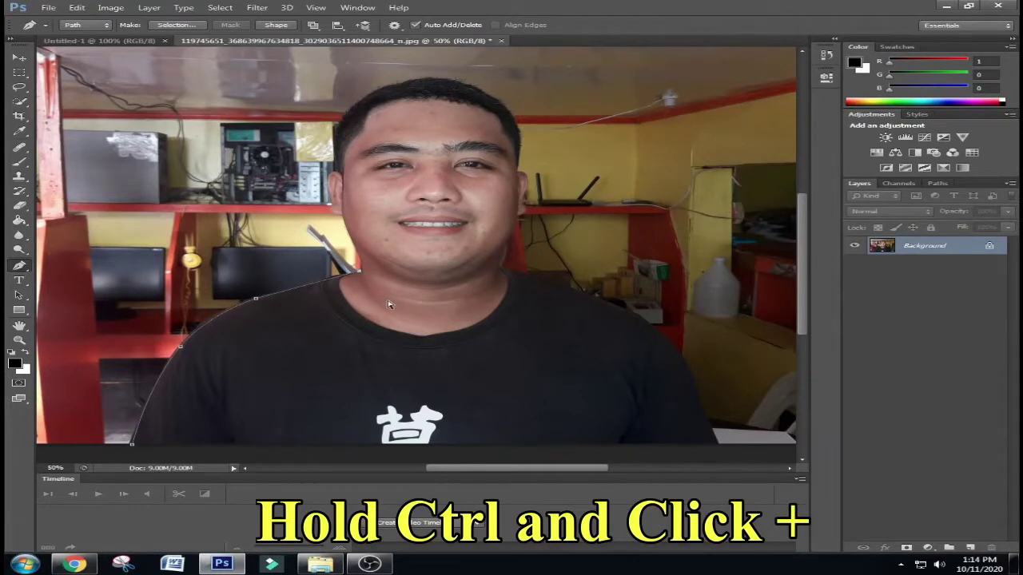
Step: Zoom to 100% on the neck and collar, then undo and redo the last path segment
key("ctrl+plus")
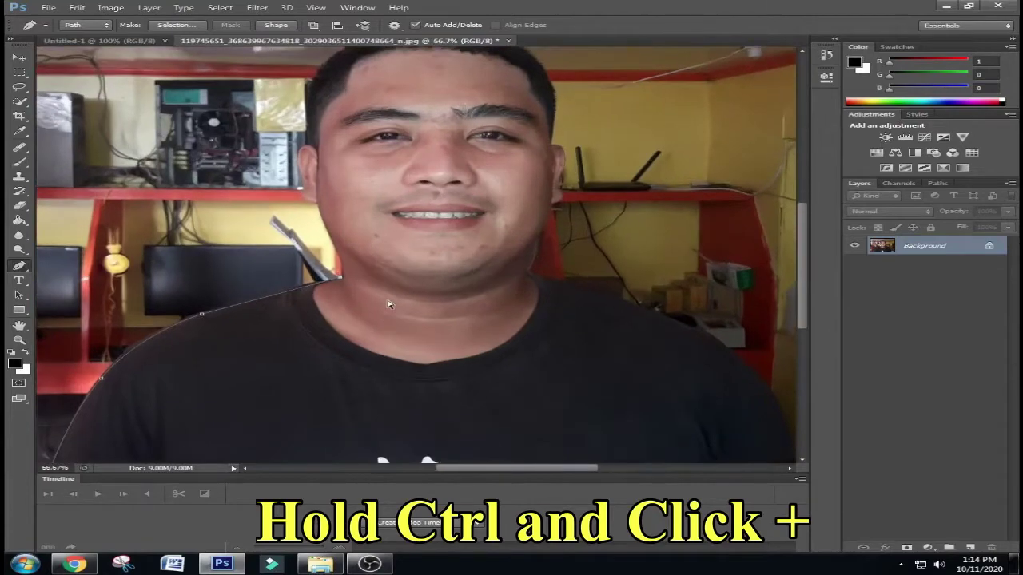
key("ctrl+plus")
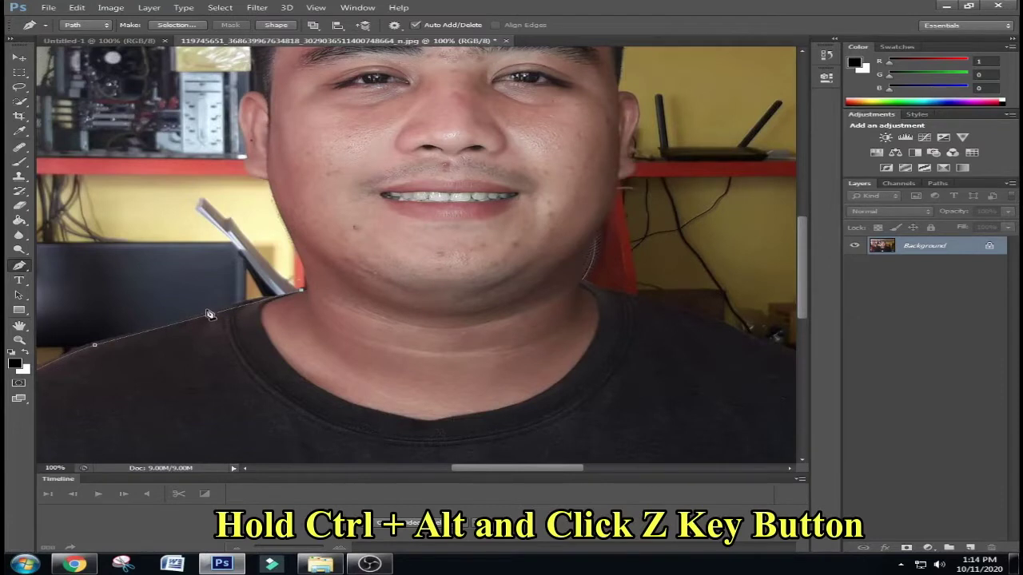
key("ctrl+alt+z")
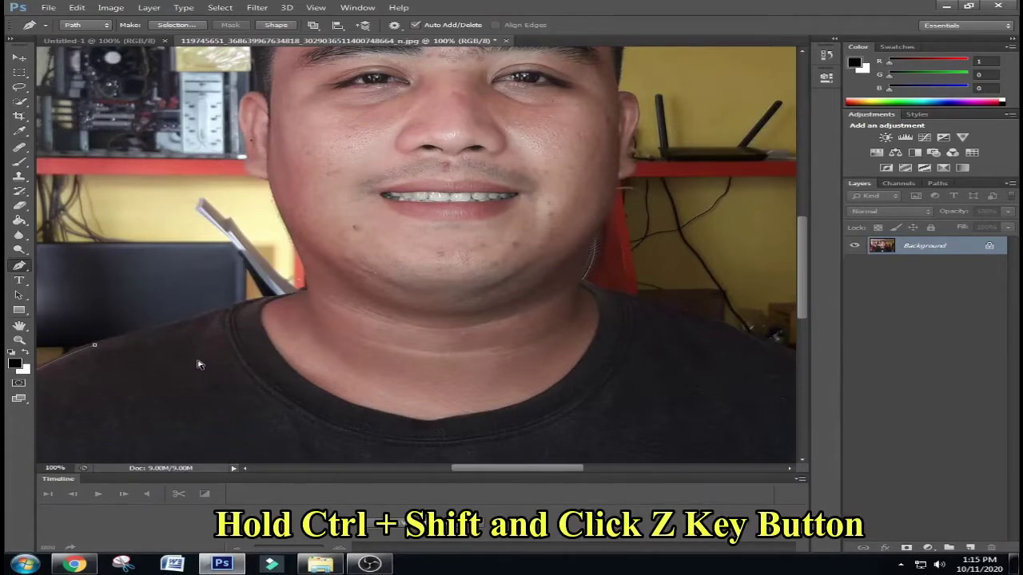
key("ctrl+shift+z")
Step: Pull a new collar anchor up to fit the shirt, drop the neck corner handle, and anchor at the jaw
left_click(213, 318)
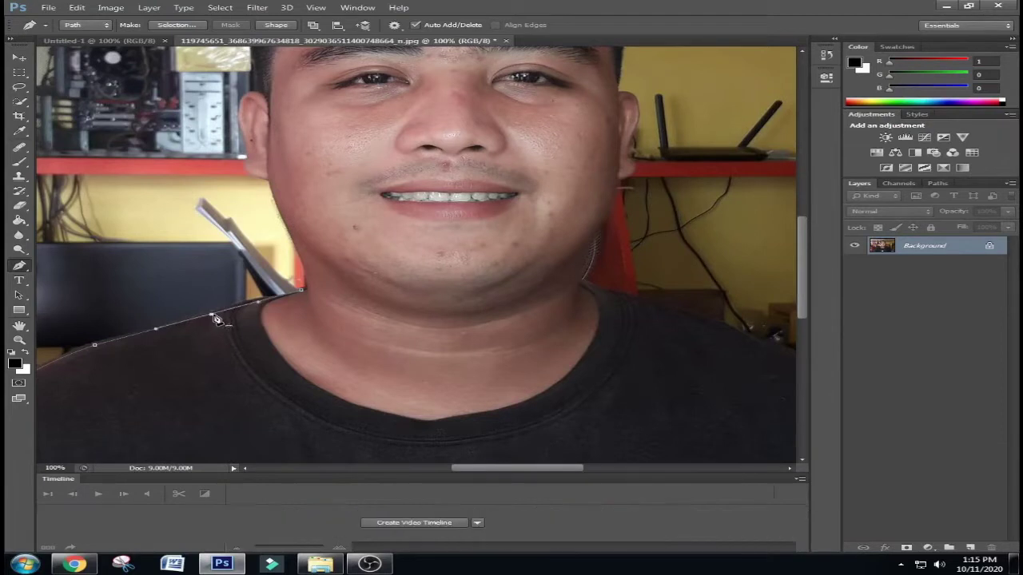
key("ctrl")
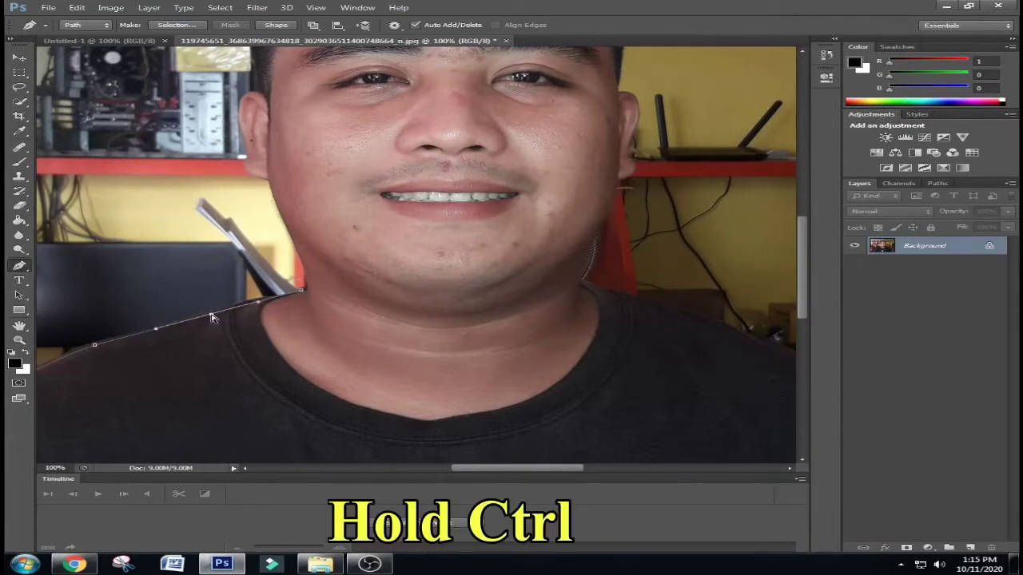
left_click_drag(212, 317, 211, 311)
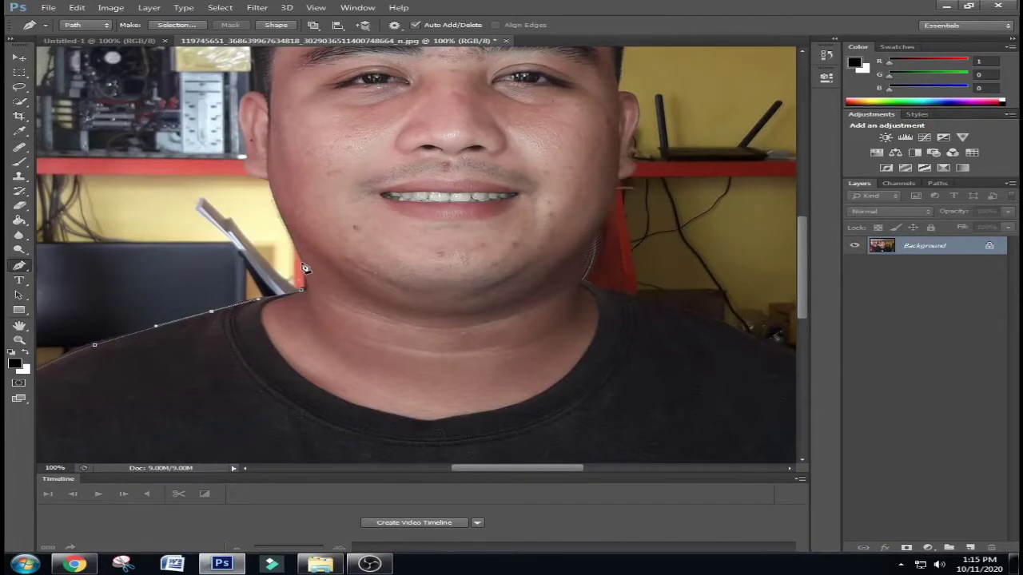
left_click(306, 268, "ctrl")
scroll(343, 316, "up", 3)
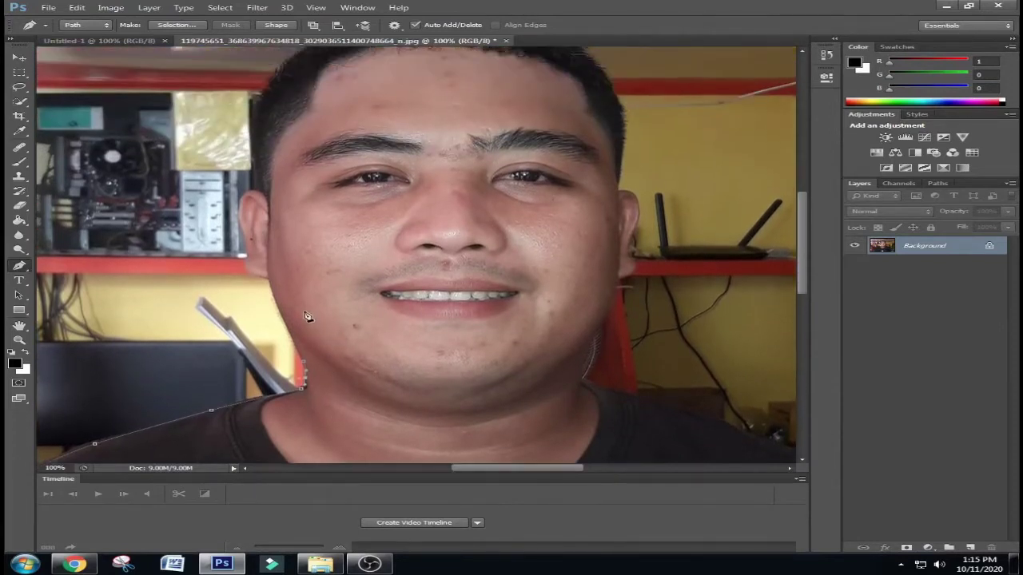
left_click(268, 279)
scroll(276, 304, "up", 1)
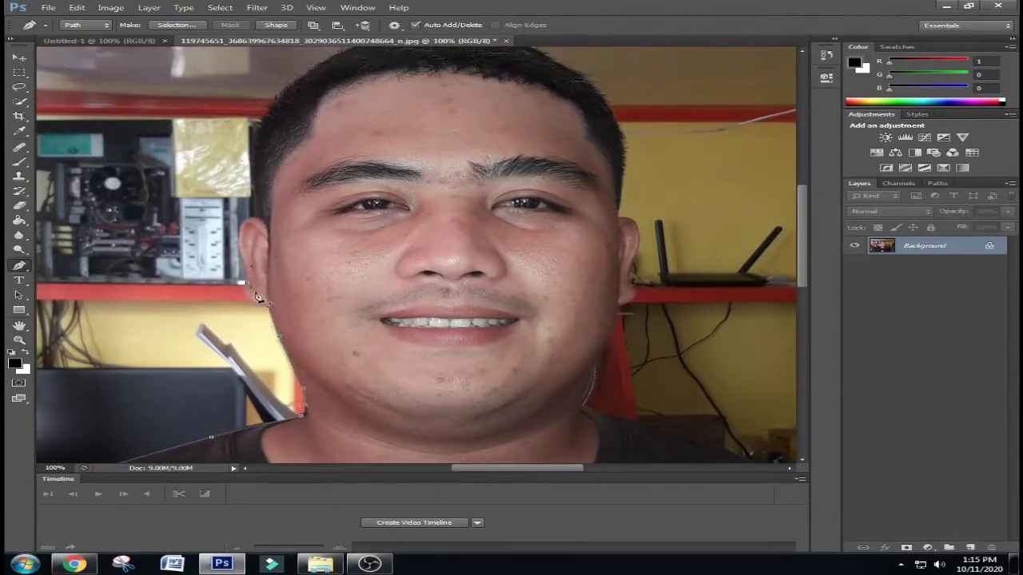
Step: Trace anchors along the hairline, from a curved point at the temple across the top of the head
scroll(247, 317, "up", 2)
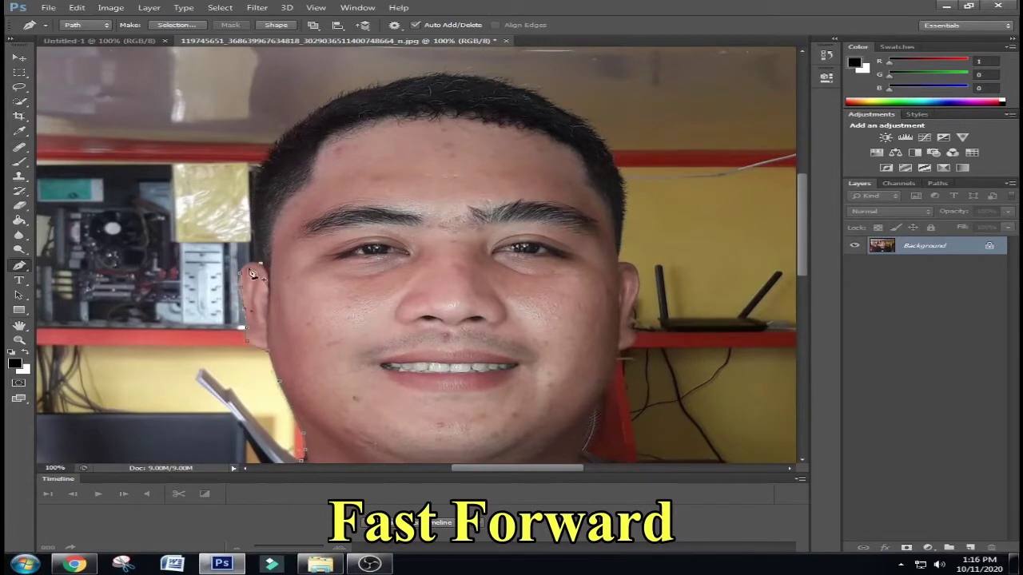
scroll(254, 270, "up", 3)
left_click_drag(286, 226, 280, 255)
scroll(280, 254, "up", 1)
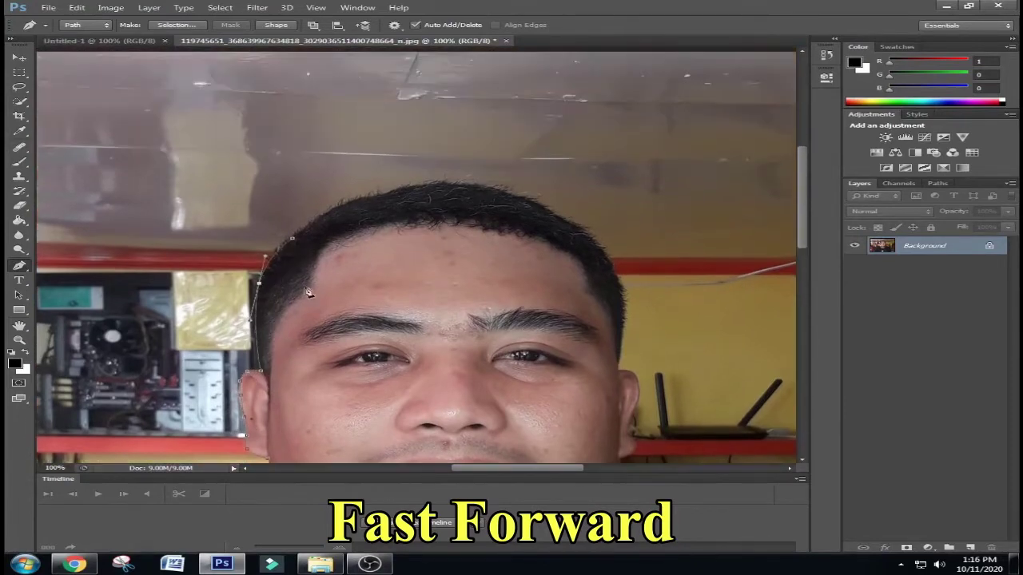
left_click(350, 203)
left_click(405, 190)
left_click(485, 187)
left_click(555, 215)
left_click(613, 278)
scroll(614, 278, "up", 1)
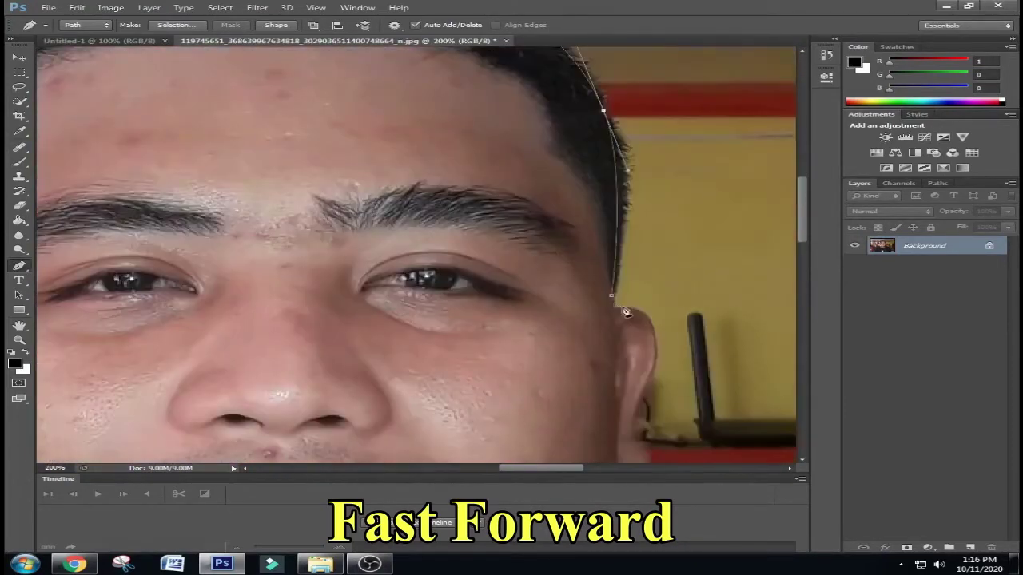
Step: Continue the path down the hair edge, around the ear and along the jawline
left_click(613, 296)
left_click(649, 325)
left_click(655, 359)
scroll(652, 352, "down", 1)
left_click(635, 375)
scroll(652, 345, "down", 1)
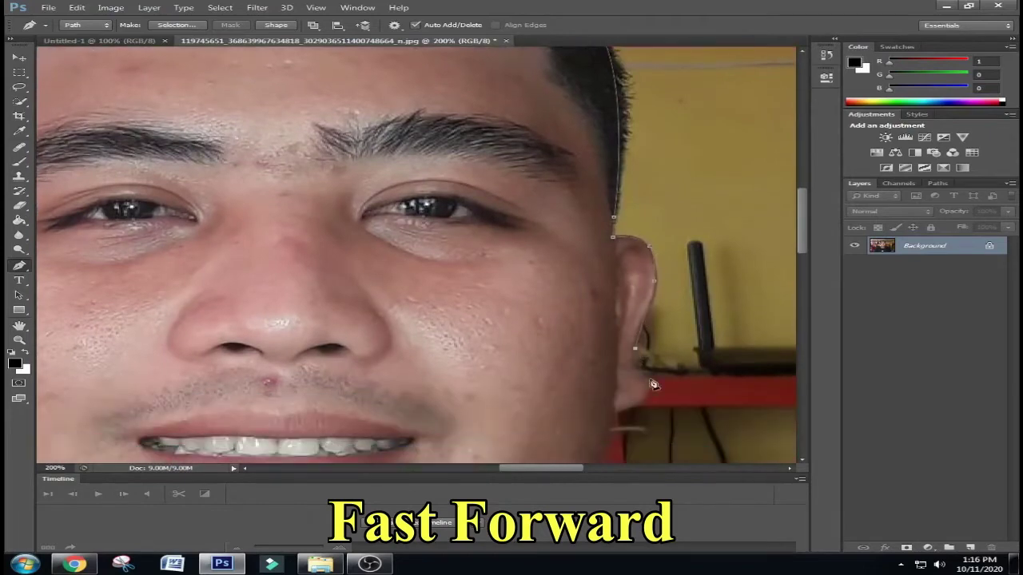
left_click(634, 340)
left_click(614, 390)
scroll(614, 389, "down", 2)
left_click(578, 330)
left_click(555, 360)
scroll(592, 300, "down", 1)
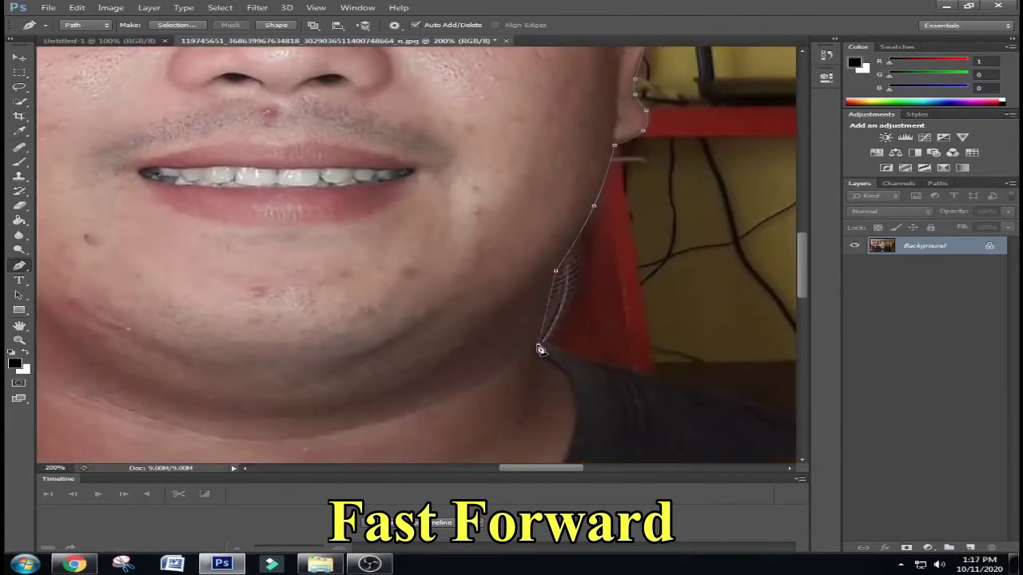
Step: Trace the right collar and shoulder, bowing the shoulder segment outward to follow the arm
left_click(571, 355)
left_click(599, 366)
scroll(631, 373, "down", 1)
left_click(788, 414)
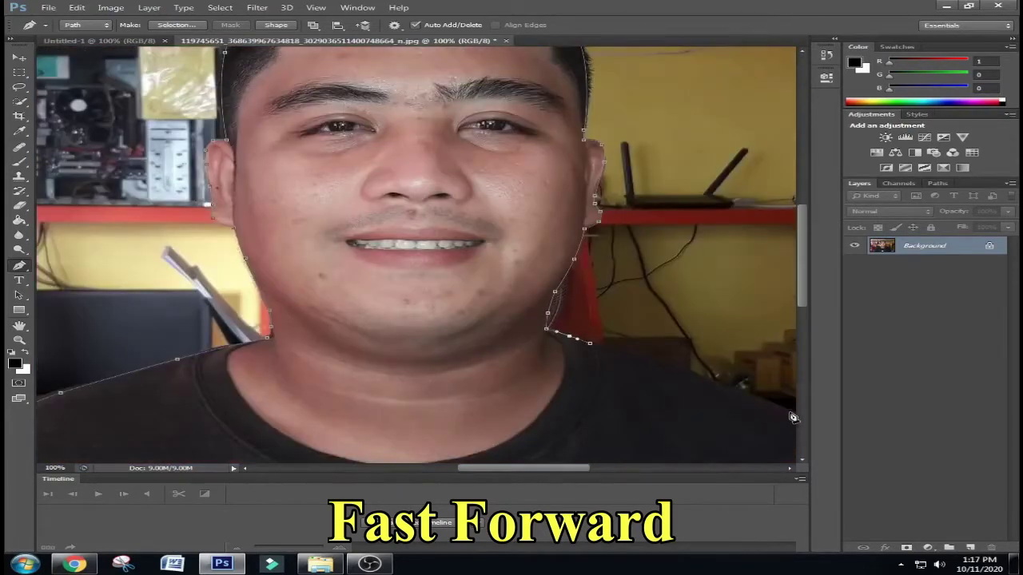
left_click(699, 380)
scroll(678, 457, "down", 2)
scroll(678, 456, "right", 3)
left_click(678, 456)
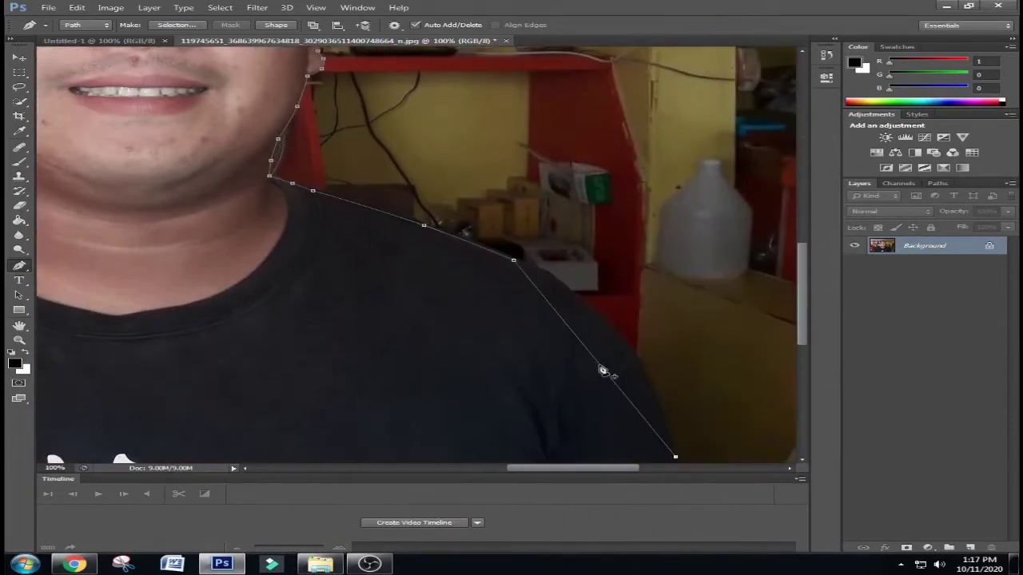
left_click_drag(605, 370, 623, 335)
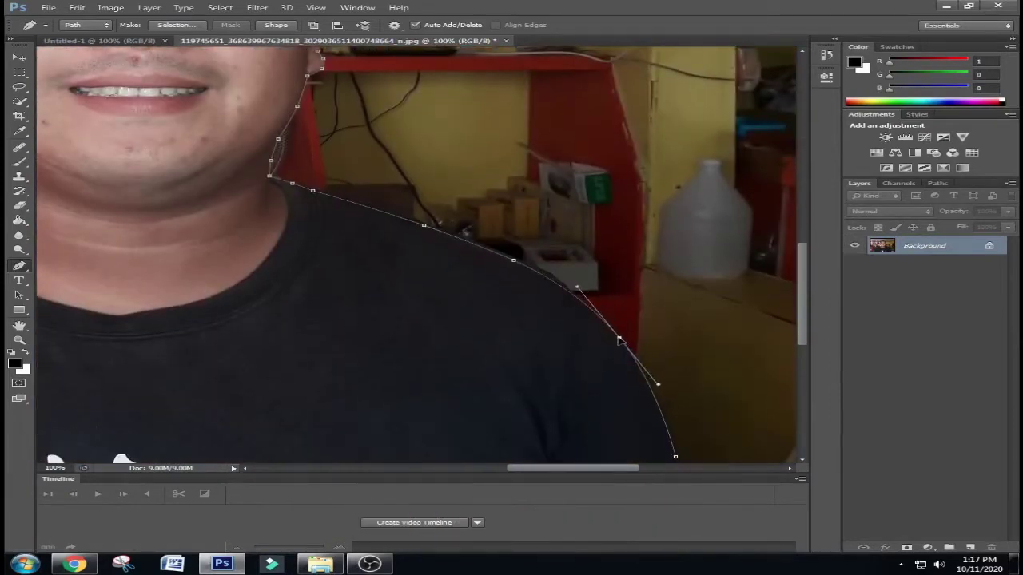
Step: Remove the end anchor's curve handle and close the path at its starting point
scroll(603, 298, "down", 1)
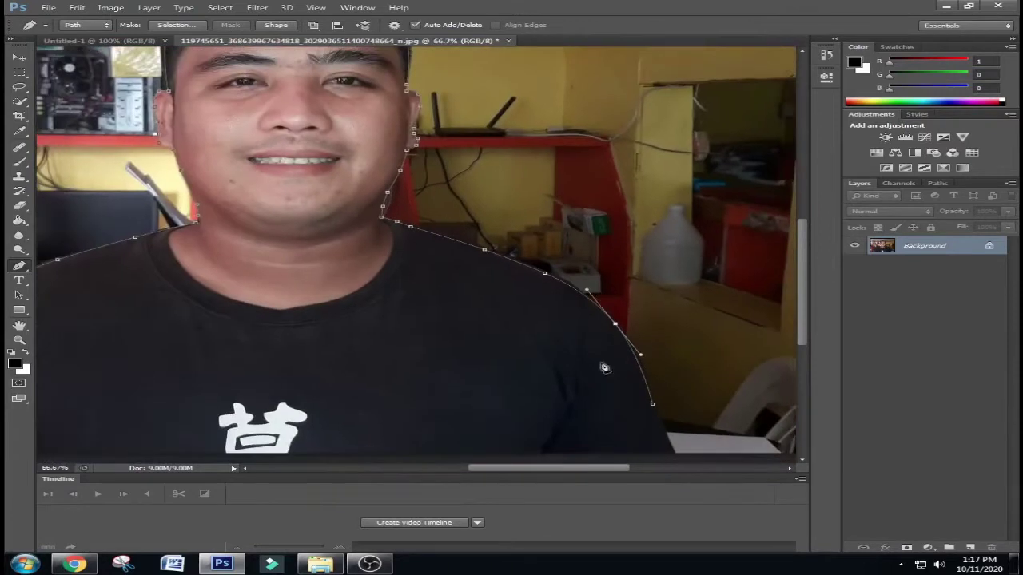
left_click(675, 458)
scroll(644, 393, "down", 1)
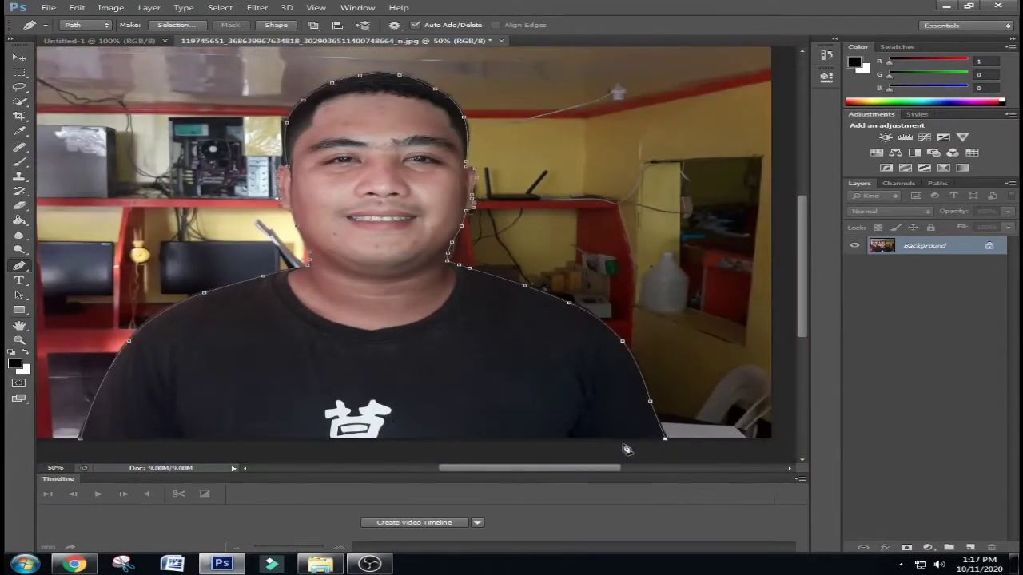
left_click(81, 440)
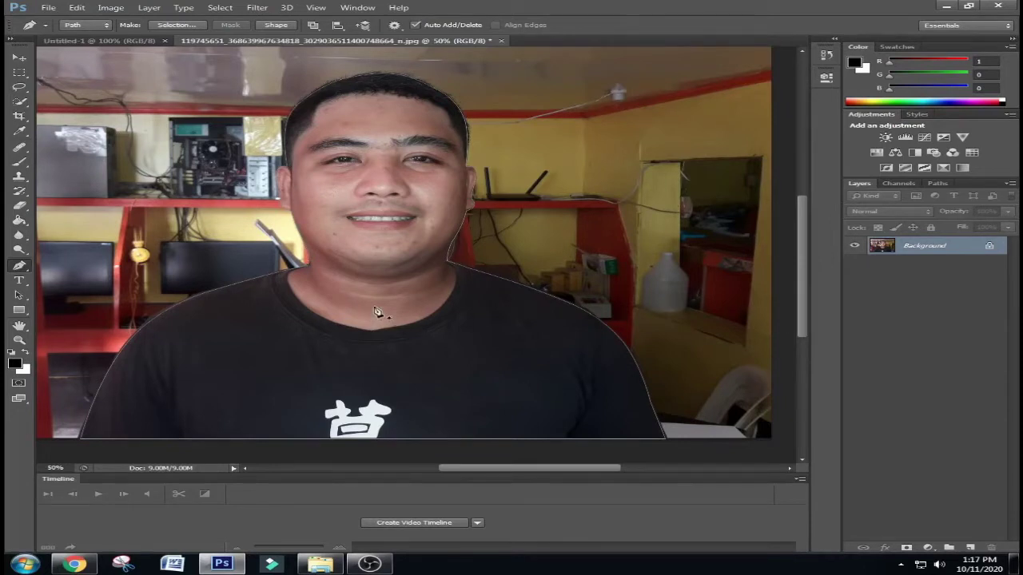
Step: Convert the closed path into a selection using Make Selection
right_click(375, 310)
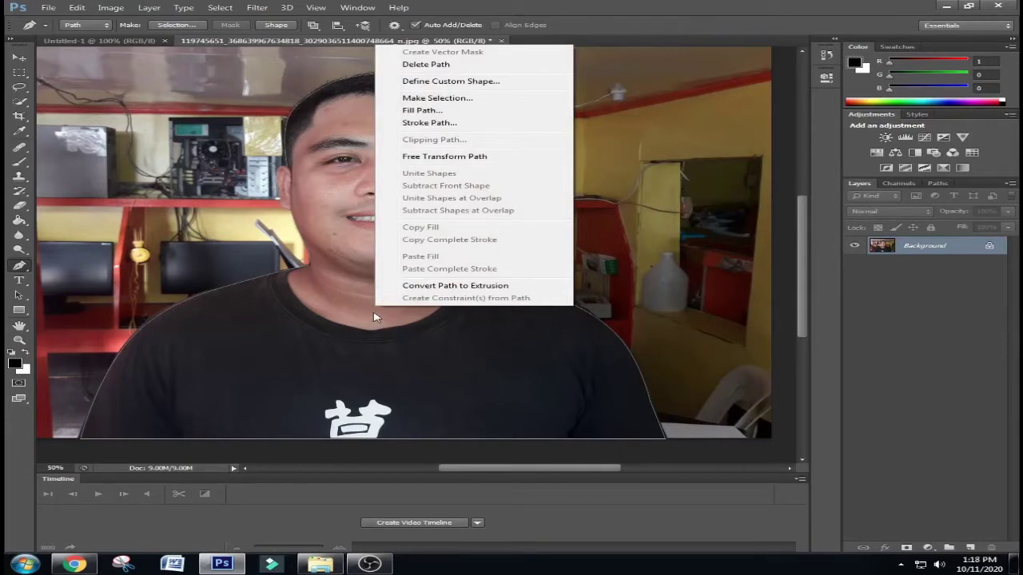
left_click(446, 98)
left_click(592, 167)
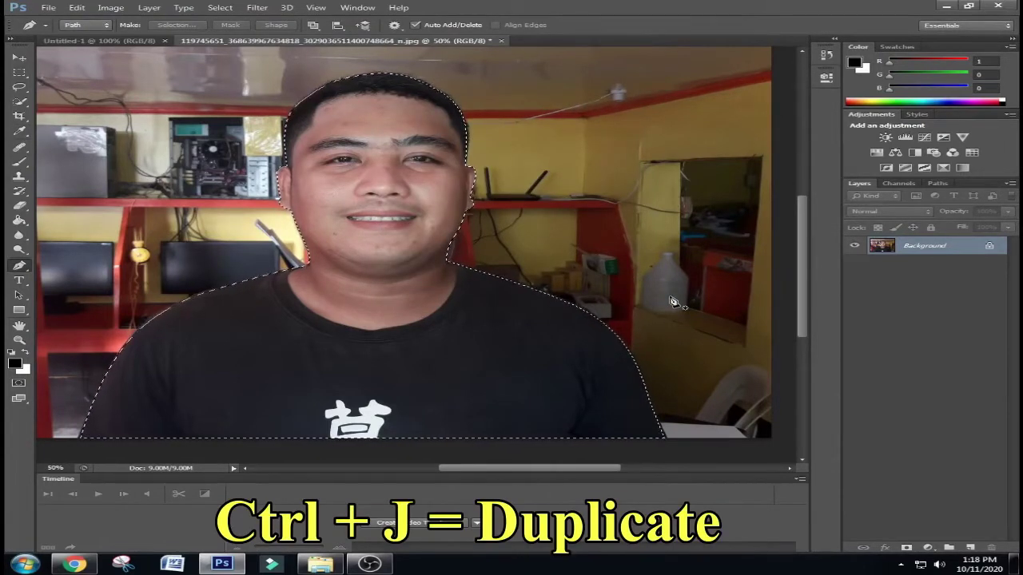
key("ctrl+j")
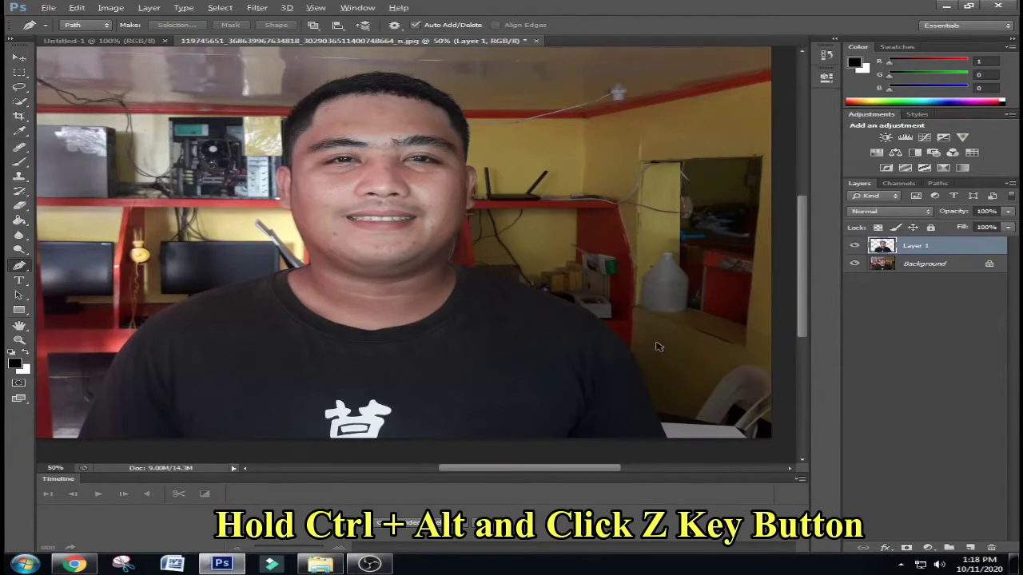
key("ctrl+alt+z")
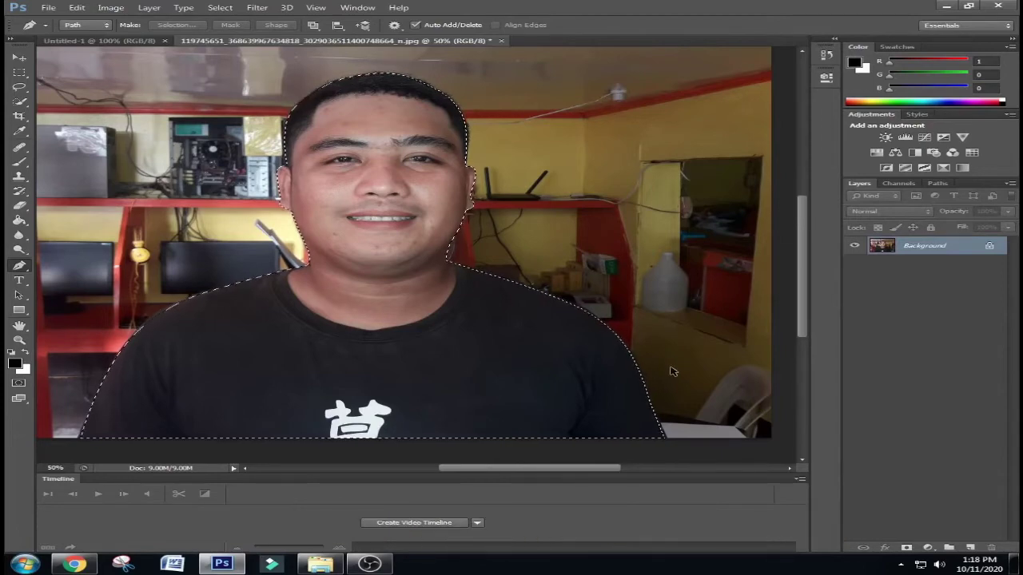
Step: Reselect the path with 0 feather radius and copy-paste the man onto a new Layer 1
key("ctrl+d")
right_click(380, 284)
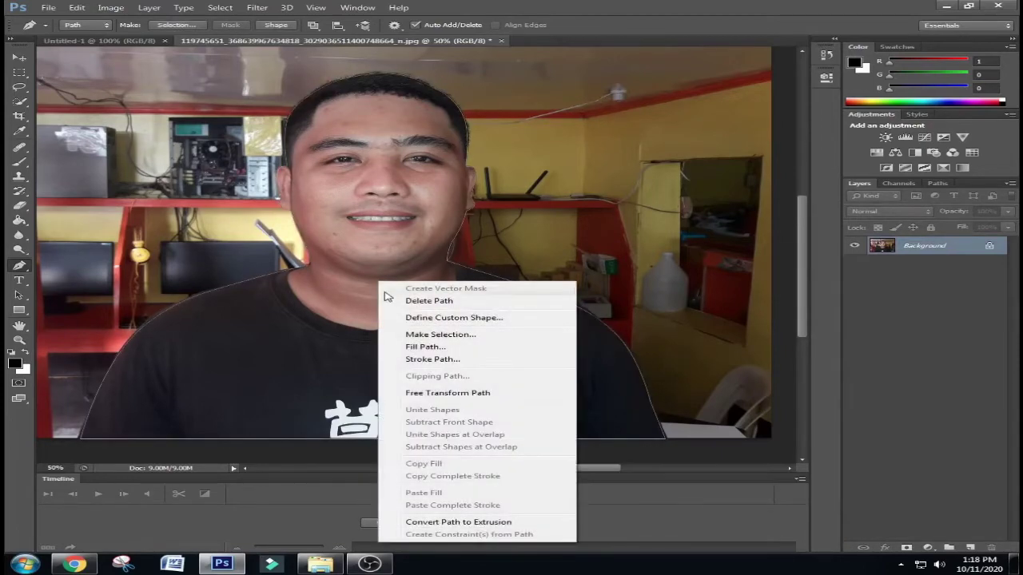
left_click(408, 335)
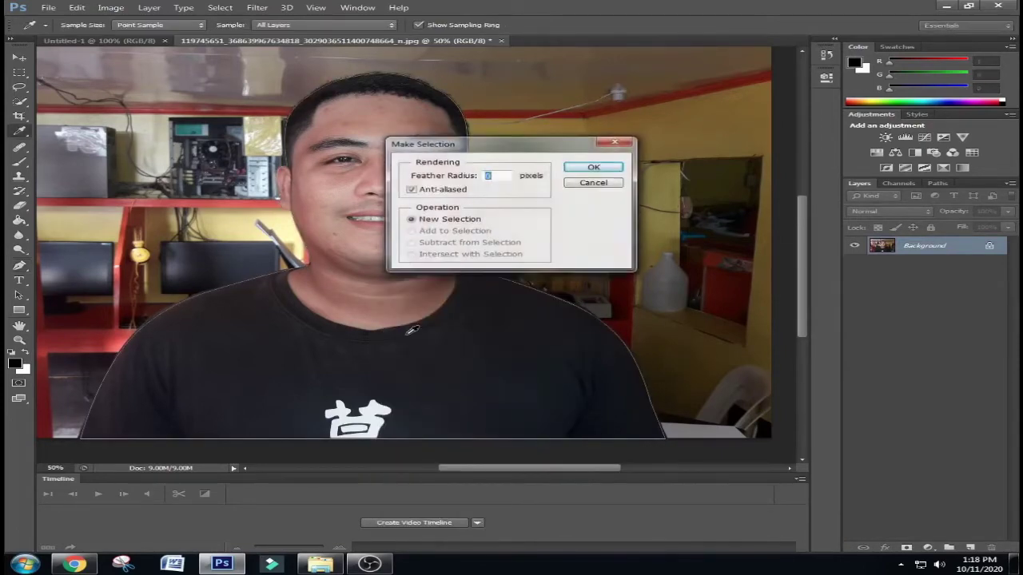
left_click(592, 167)
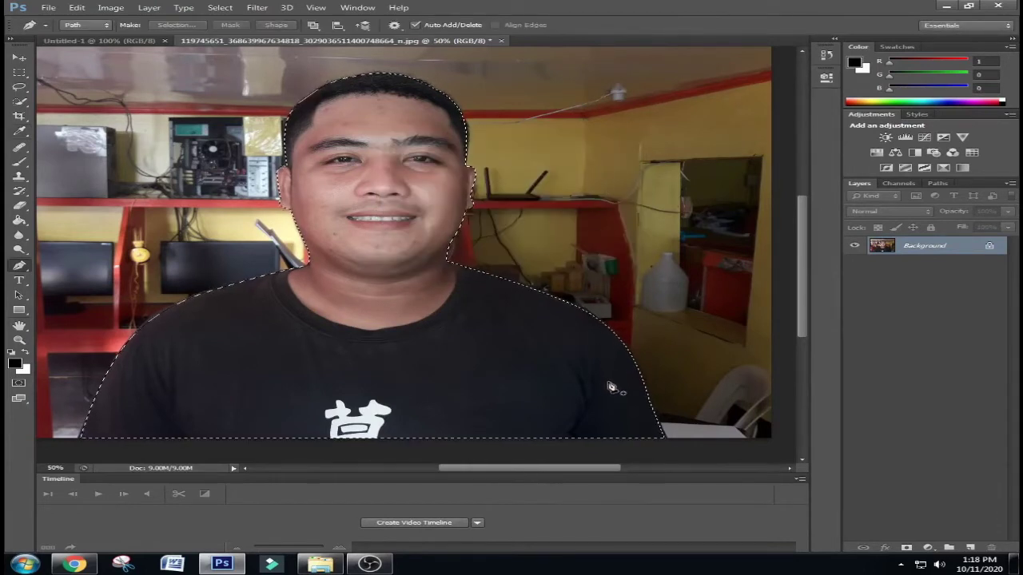
key("ctrl+c")
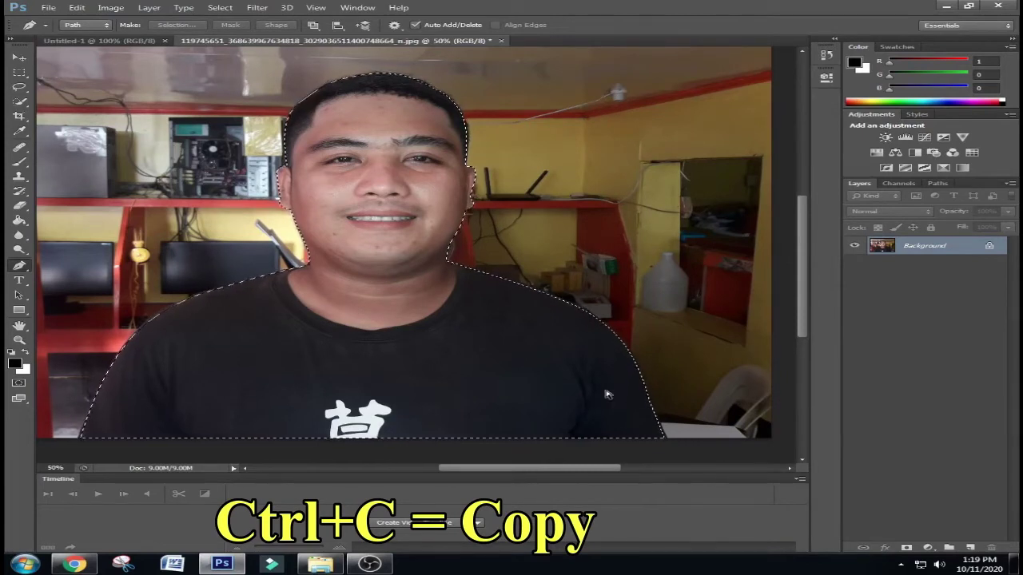
key("ctrl+v")
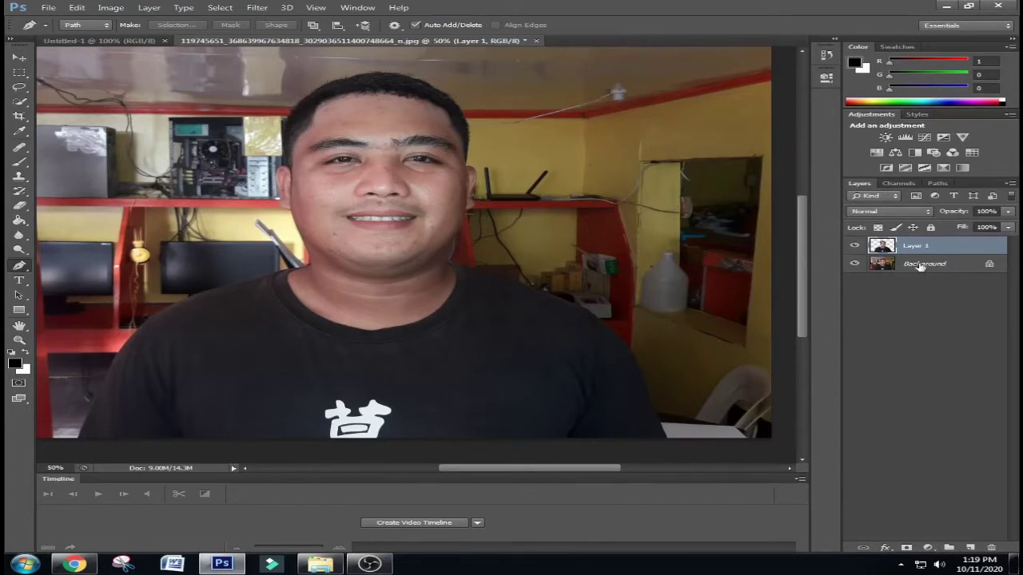
Step: Turn off the Background layer's visibility in the Layers panel
left_click(854, 263)
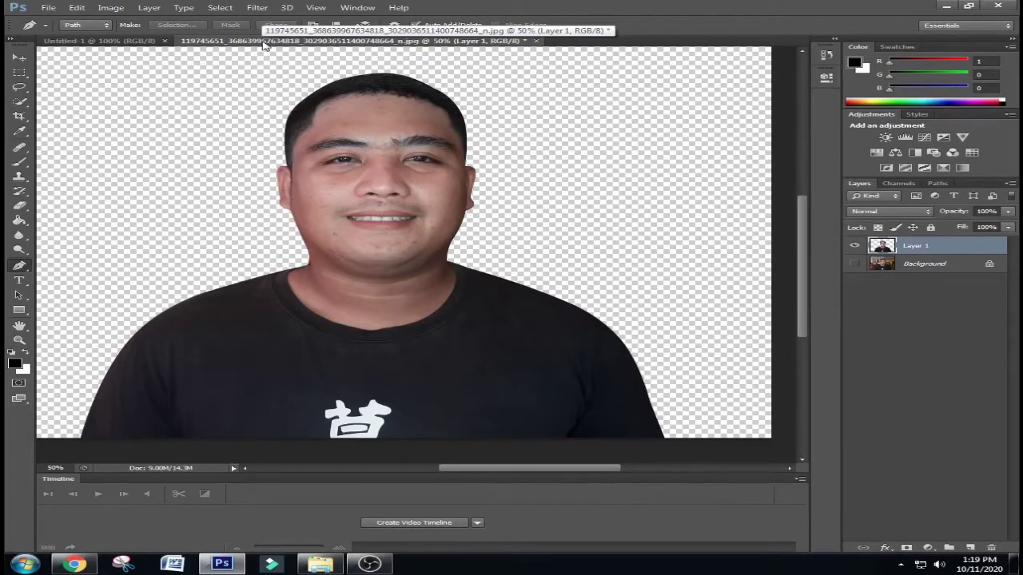
Step: Float the photo window and drag the cut-out man's layer into Untitled-1 with the Move tool
left_click_drag(264, 44, 356, 56)
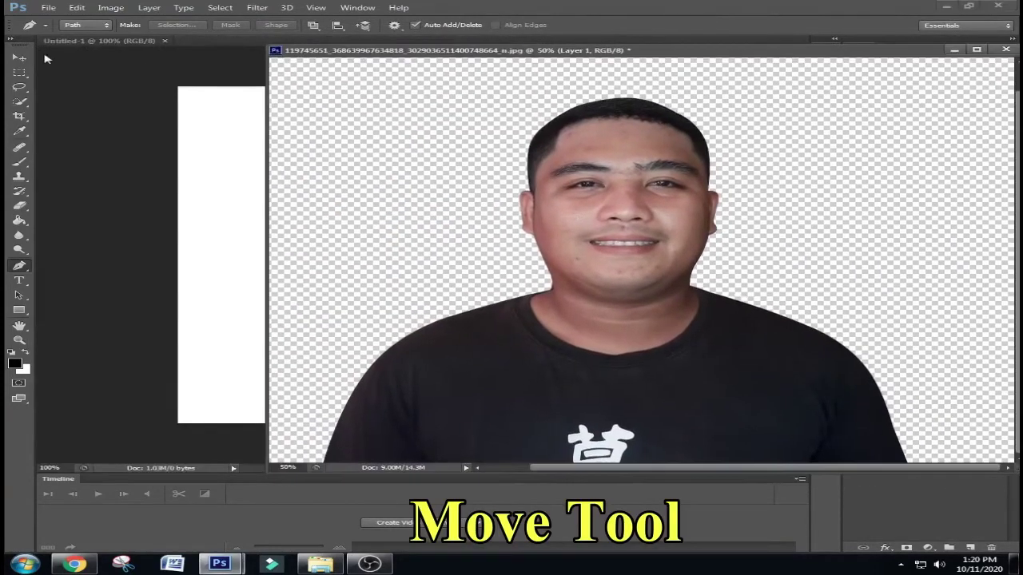
left_click(21, 59)
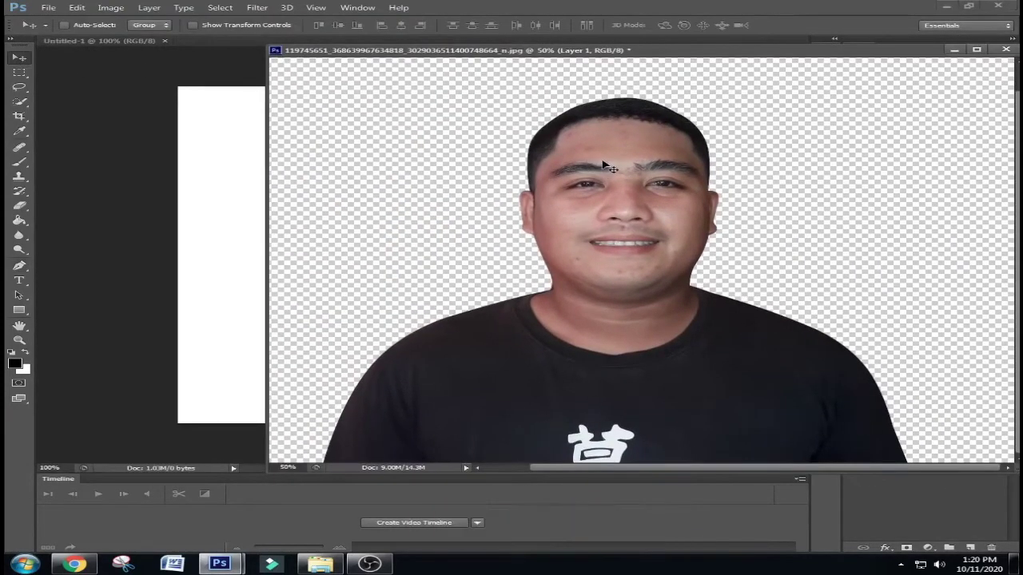
left_click_drag(604, 165, 242, 155)
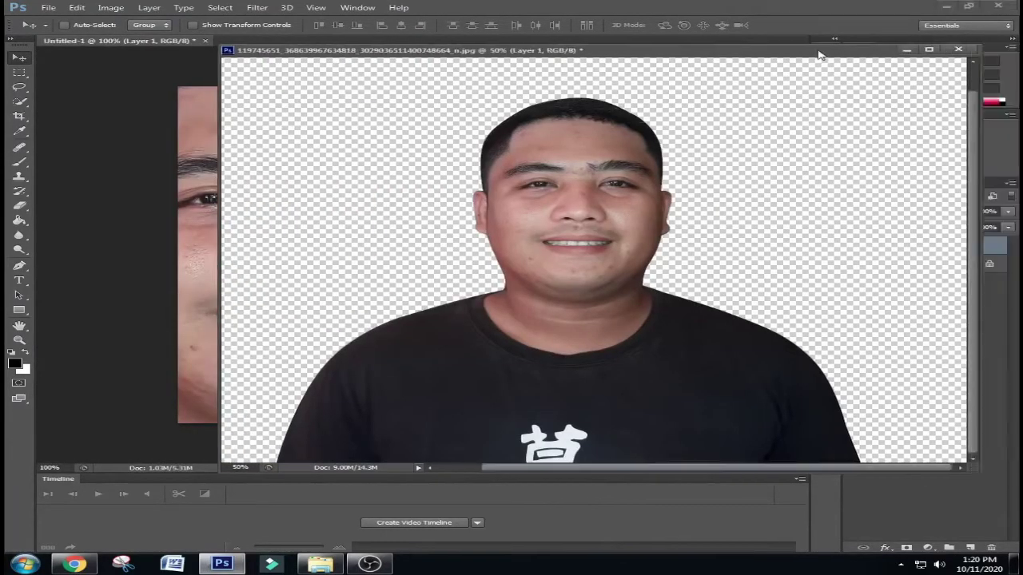
Step: Close the original photo without saving changes
left_click_drag(818, 54, 782, 51)
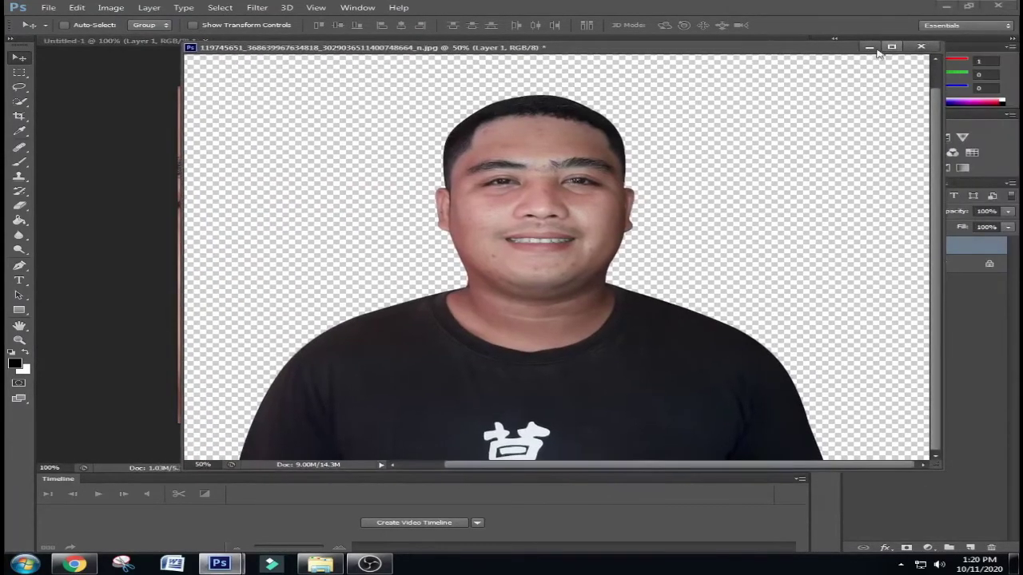
left_click(921, 48)
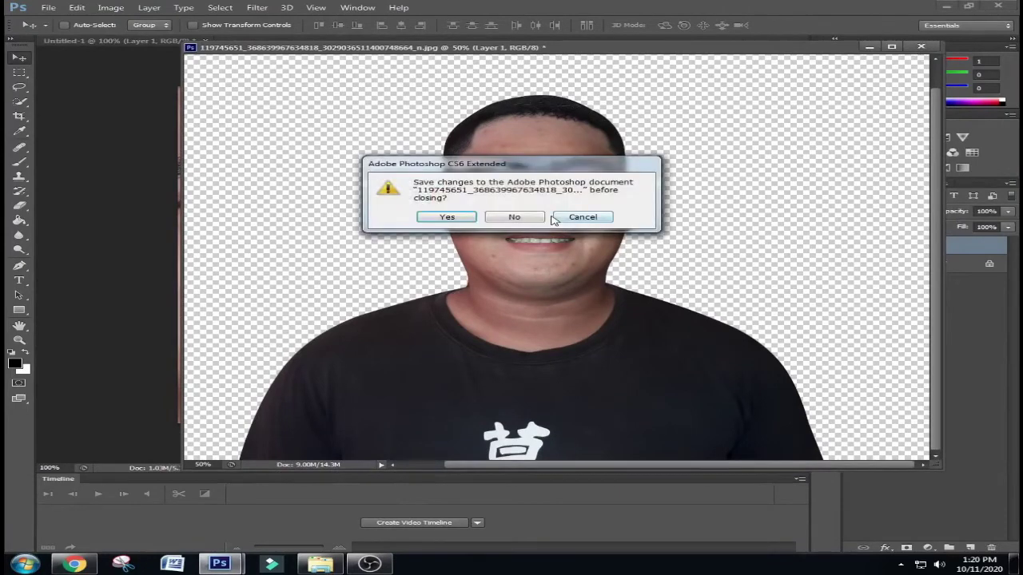
left_click(536, 220)
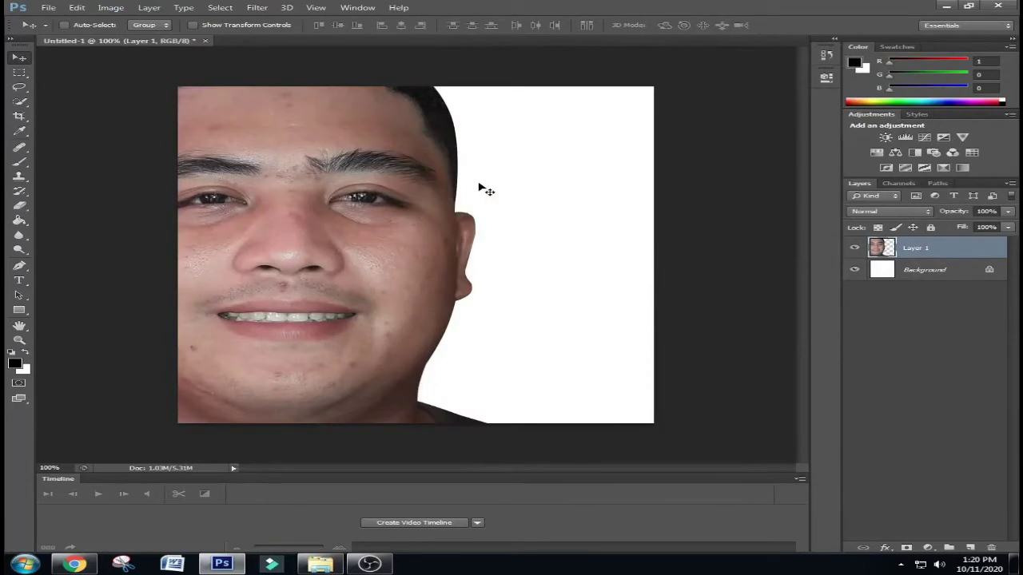
Step: Free-transform Layer 1, repositioning it and scaling the man down from the top-left handle
key("ctrl+t")
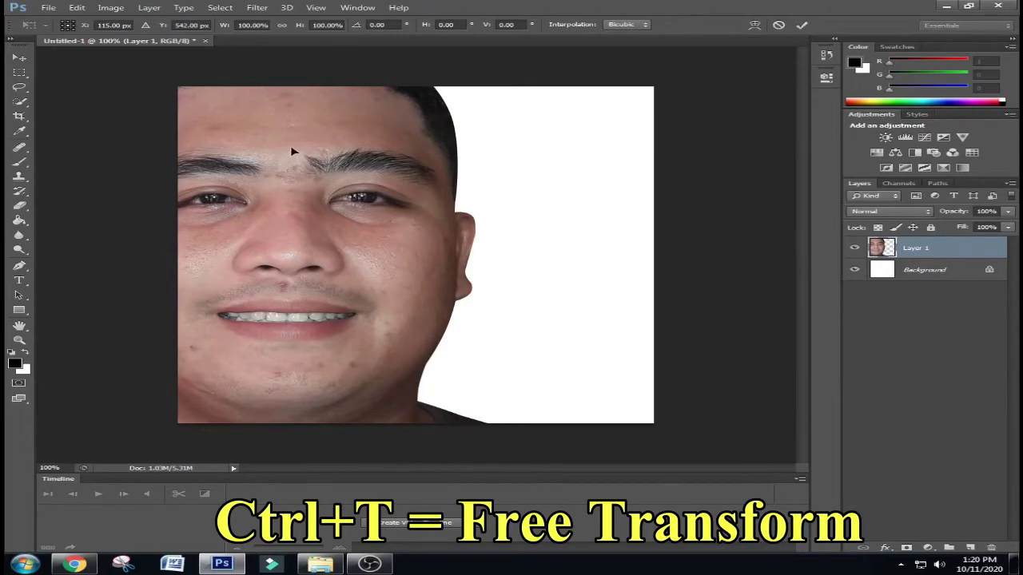
left_click_drag(282, 144, 406, 192)
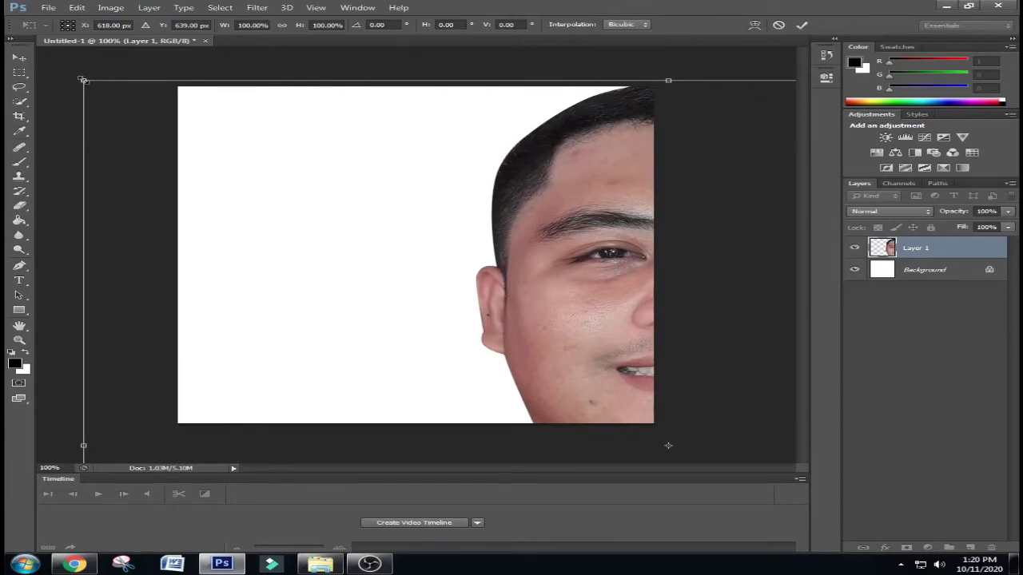
left_click_drag(335, 162, 378, 168)
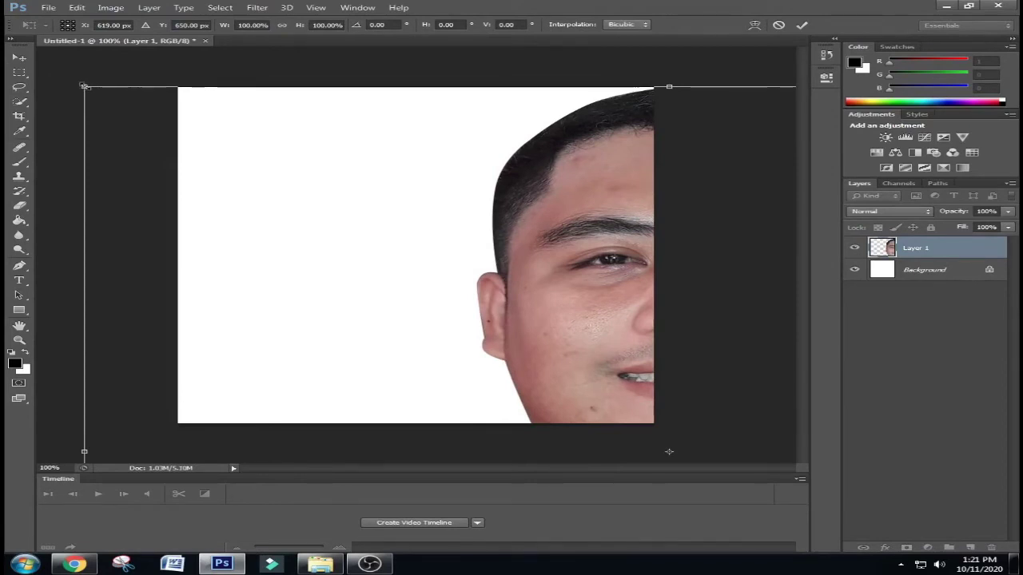
mouse_move(84, 86)
left_mouse_down()
mouse_move(432, 306)
mouse_move(193, 144)
mouse_move(244, 187)
left_mouse_up()
Step: Scale the man to about 50%, centre him to fill the white canvas, and commit the transform
mouse_move(296, 210)
left_mouse_down()
mouse_move(239, 128)
mouse_move(265, 143)
left_mouse_up()
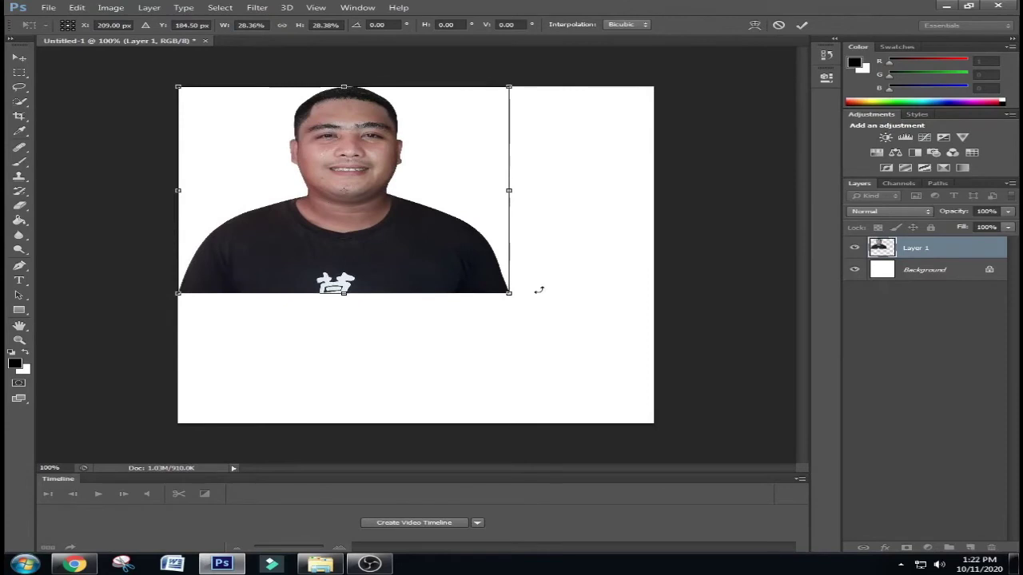
left_click_drag(509, 292, 576, 332)
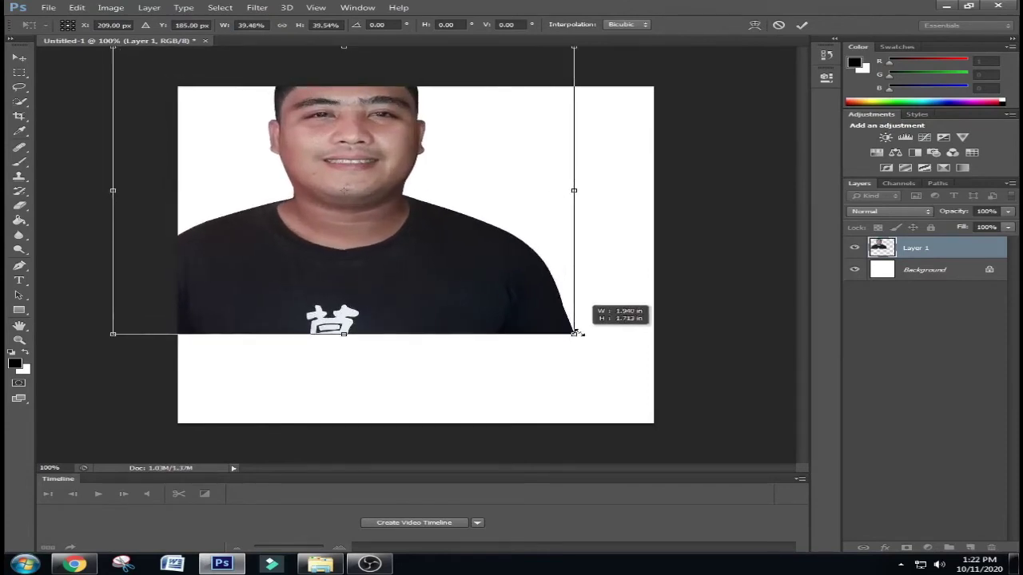
left_click_drag(468, 274, 512, 302)
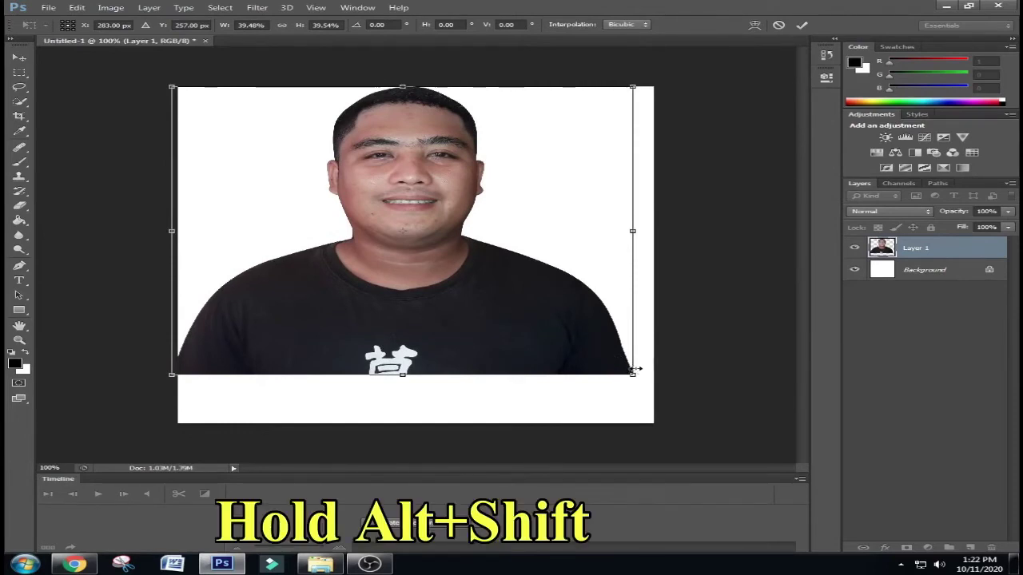
mouse_move(631, 372)
left_mouse_down()
mouse_move(659, 391)
mouse_move(653, 403)
mouse_move(724, 421)
left_mouse_up()
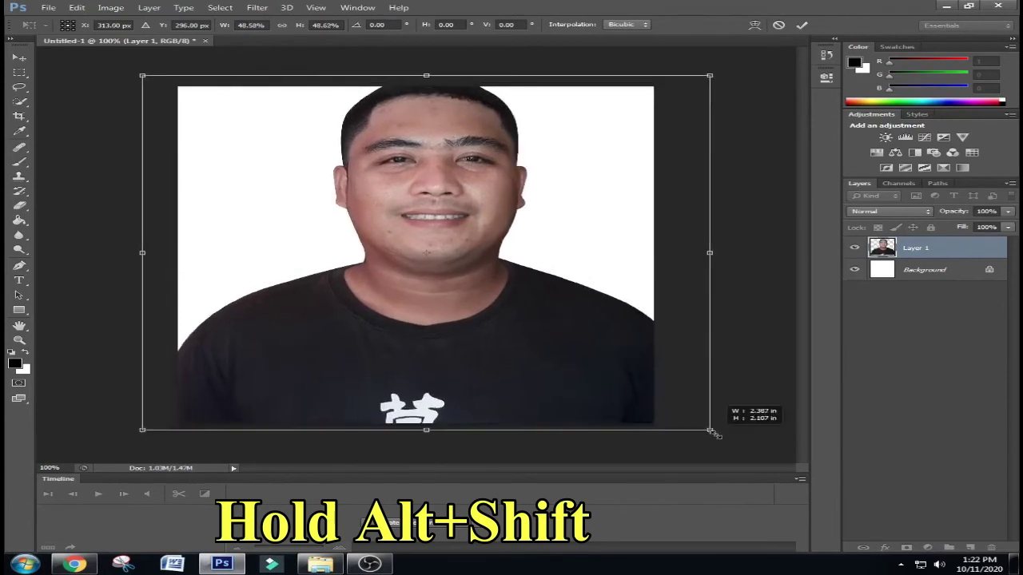
left_click_drag(559, 370, 546, 391)
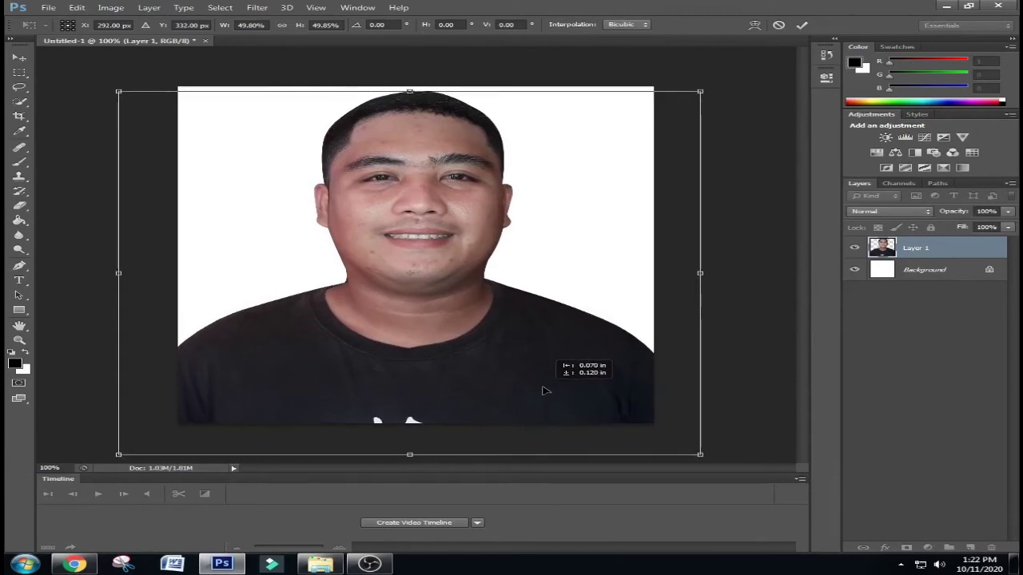
left_click(803, 27)
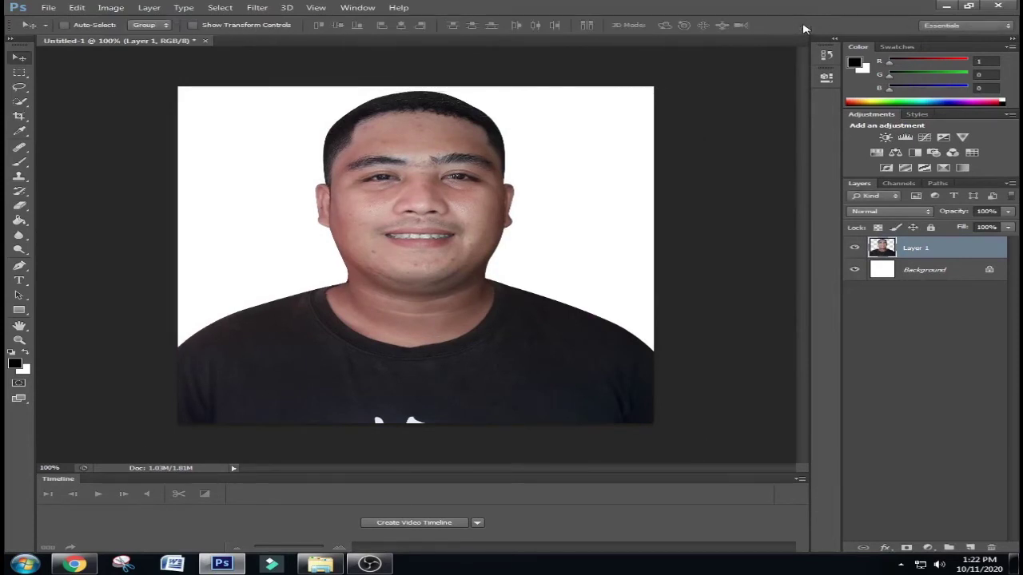